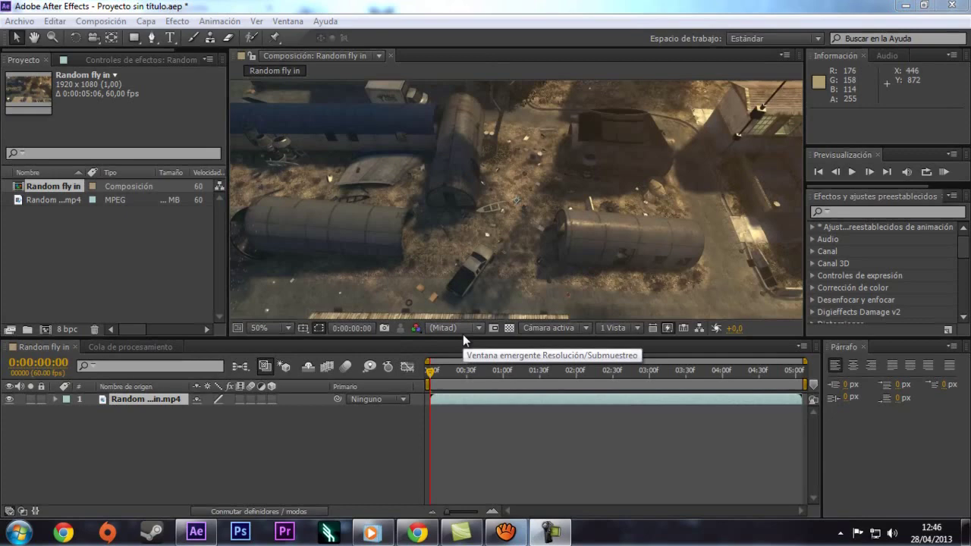
- Run Rastrear cámara (3D Camera Tracker) on the Random fly in.mp4 layer and let it solve
click(114, 269)
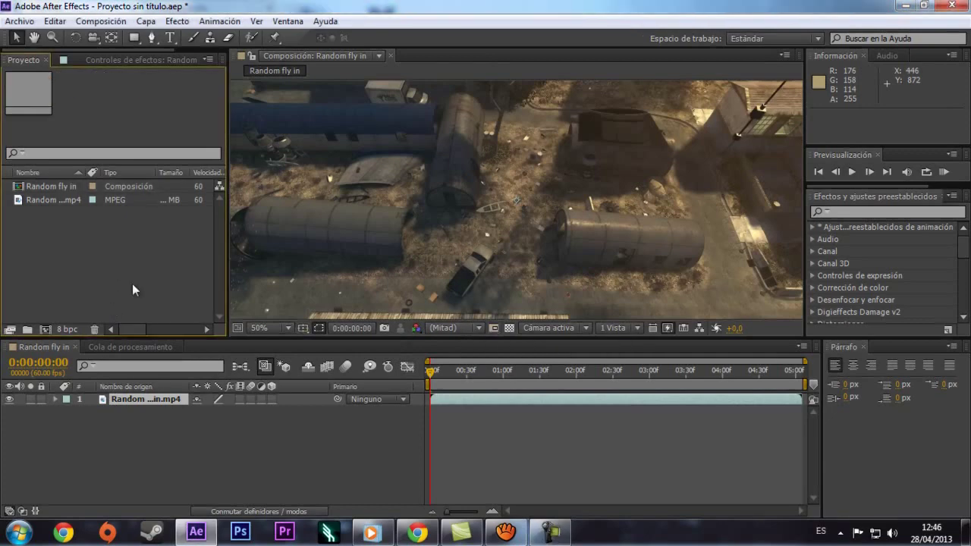
click(53, 198)
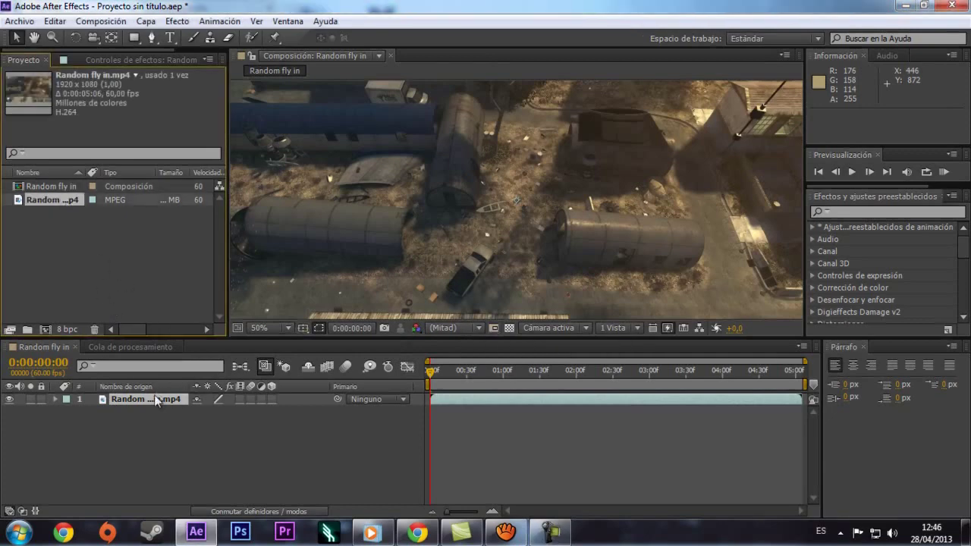
click(166, 486)
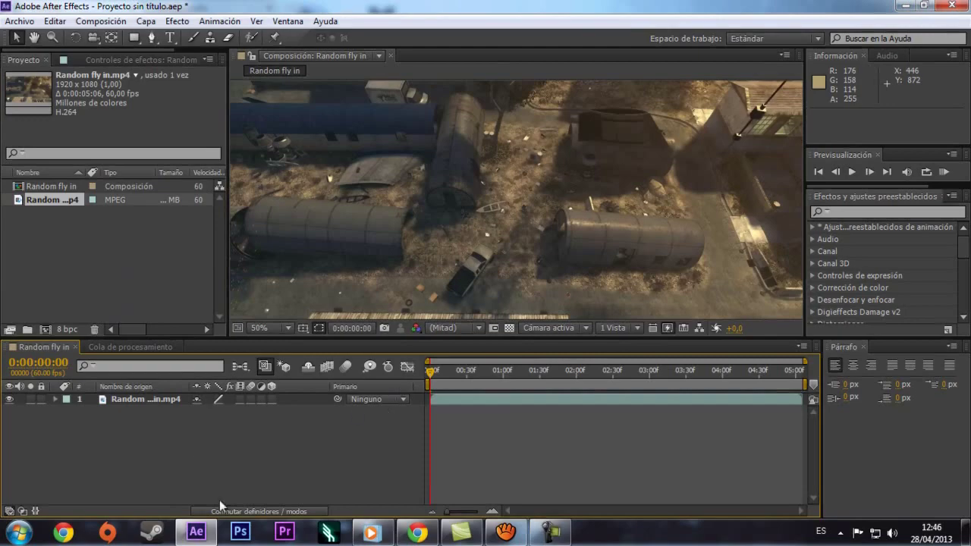
right_click(186, 397)
click(107, 429)
click(146, 399)
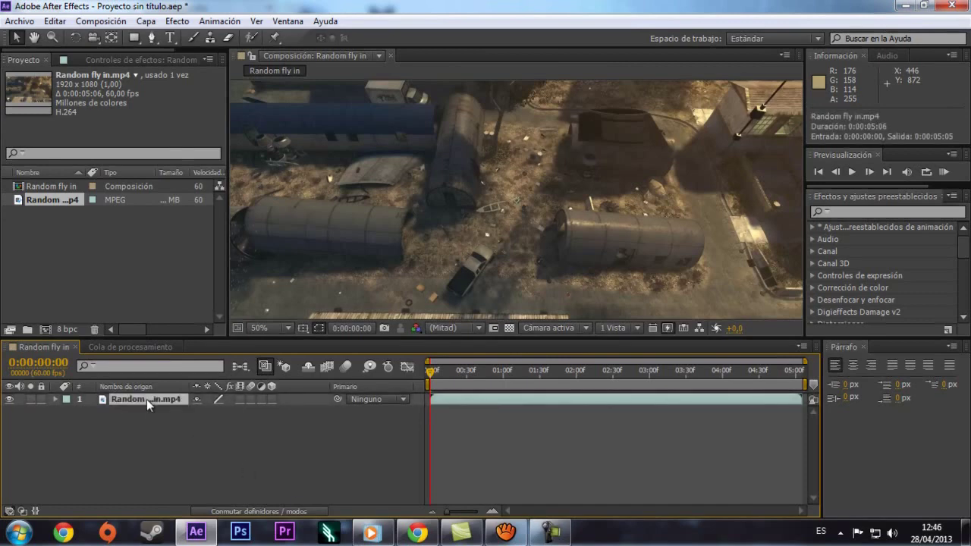
right_click(147, 399)
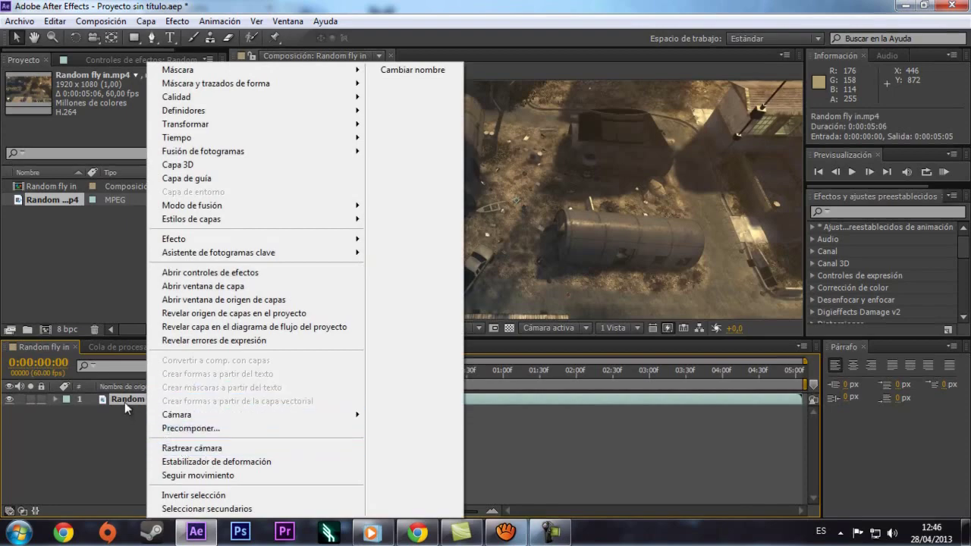
right_click(124, 401)
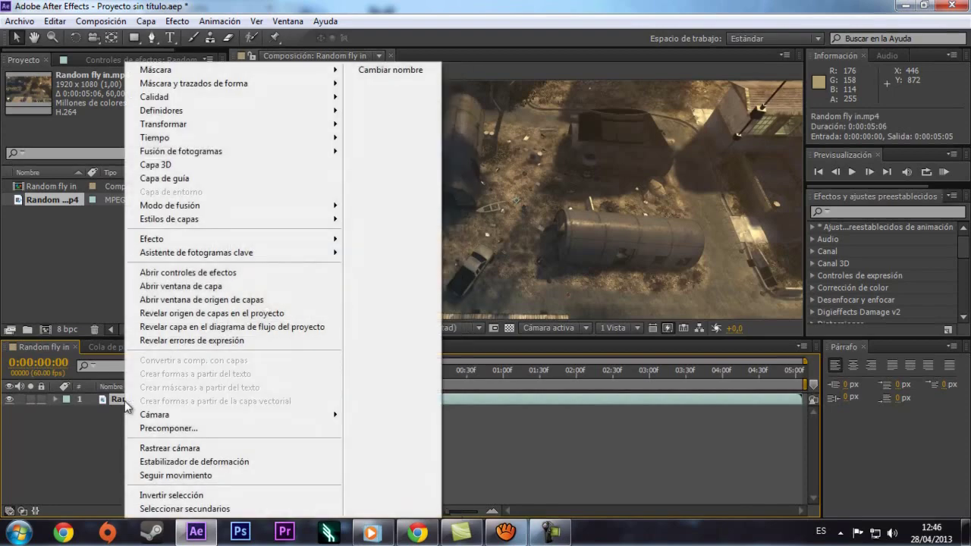
click(178, 449)
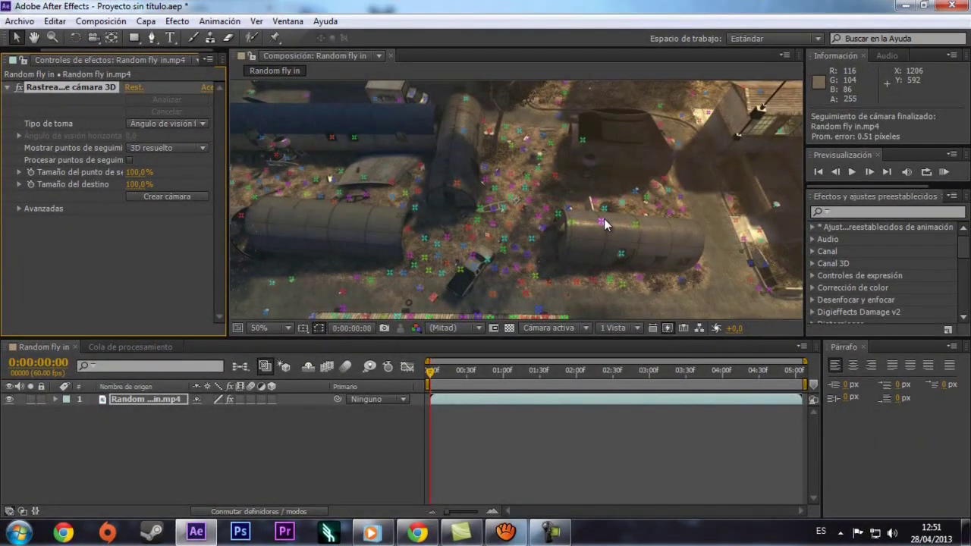
- Create a 3D Tracker Camera layer from the solved track of the Random fly in.mp4 footage
click(135, 411)
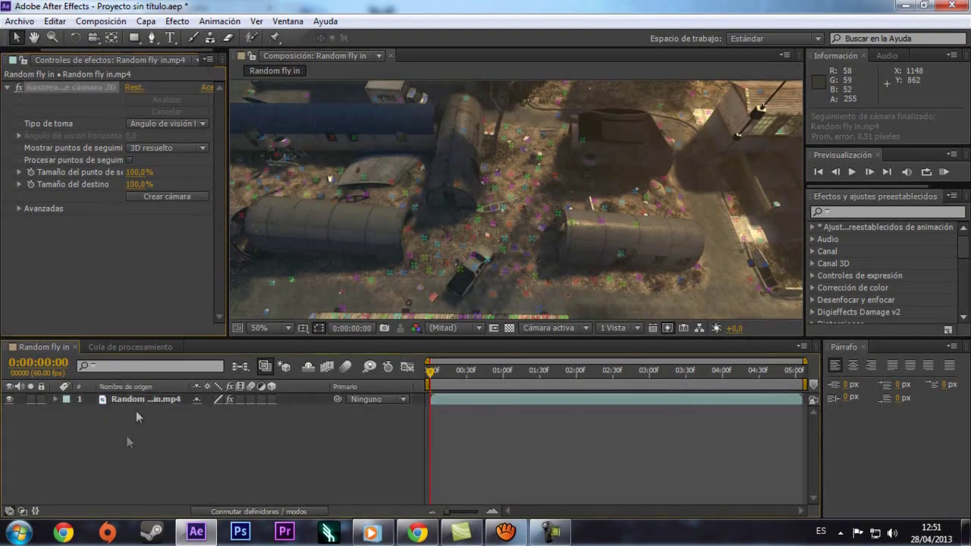
click(149, 389)
click(156, 400)
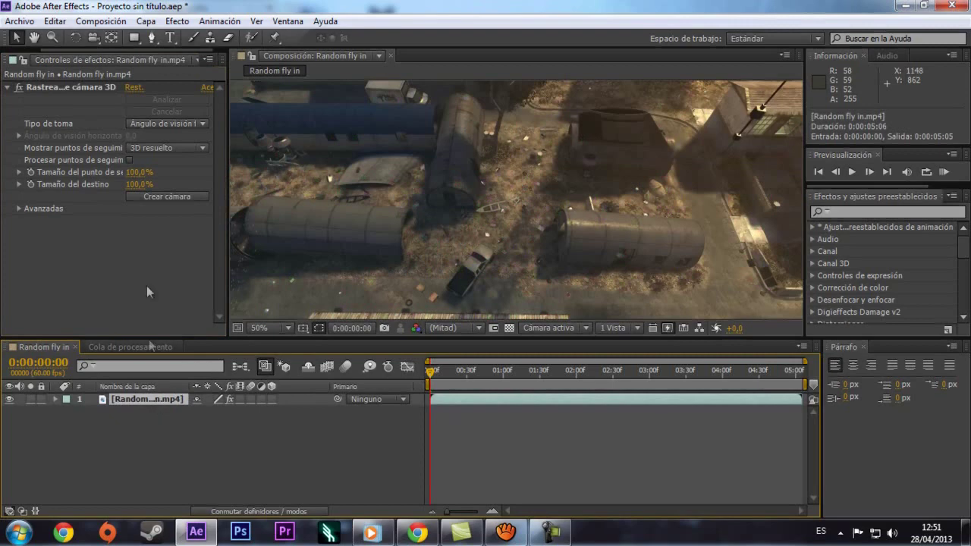
click(169, 196)
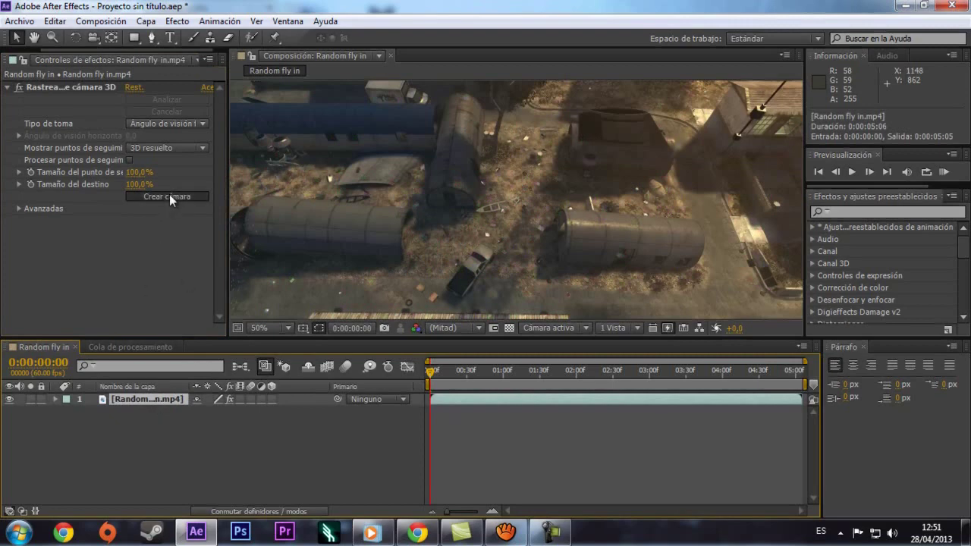
click(307, 431)
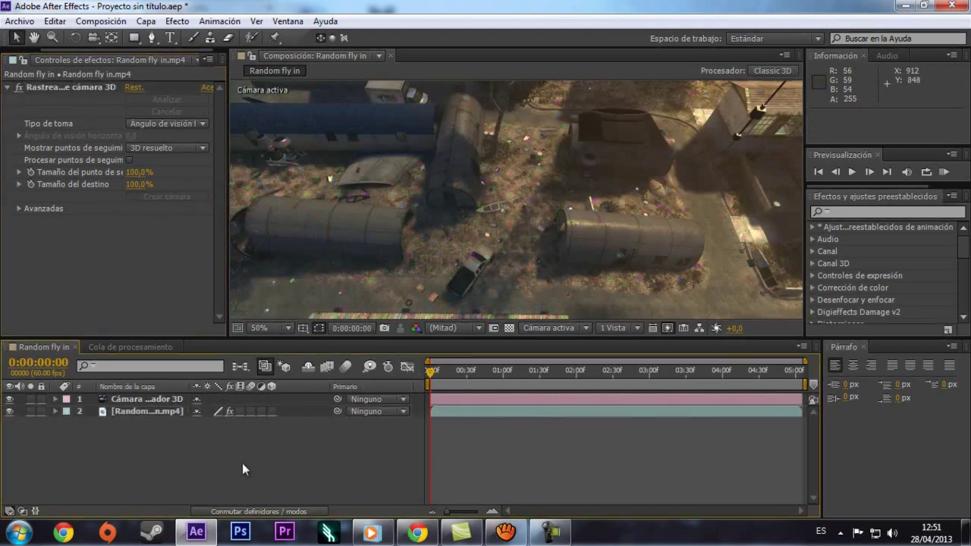
click(148, 412)
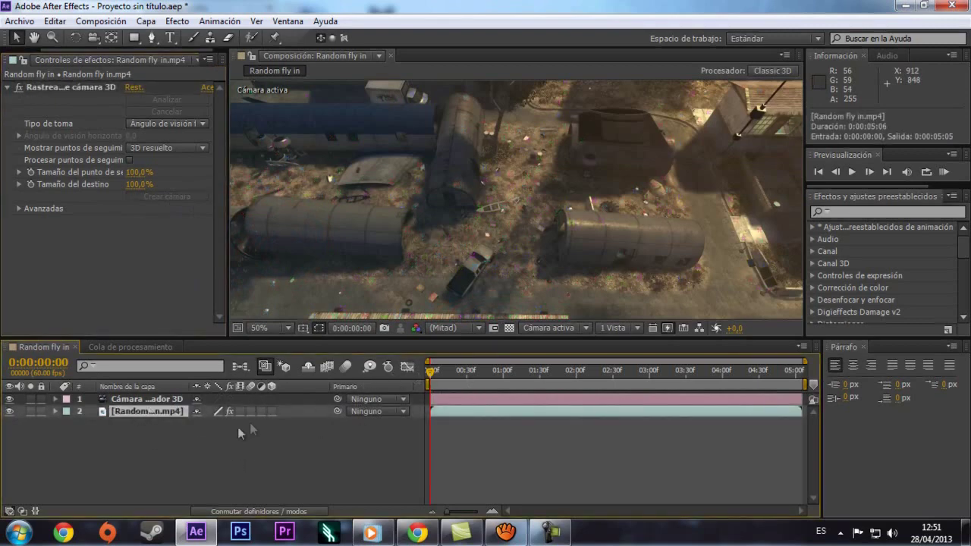
click(168, 448)
- Add a new text layer reading 'TUTORIAL' via Nuevo > Texto
right_click(168, 449)
mouse_move(315, 301)
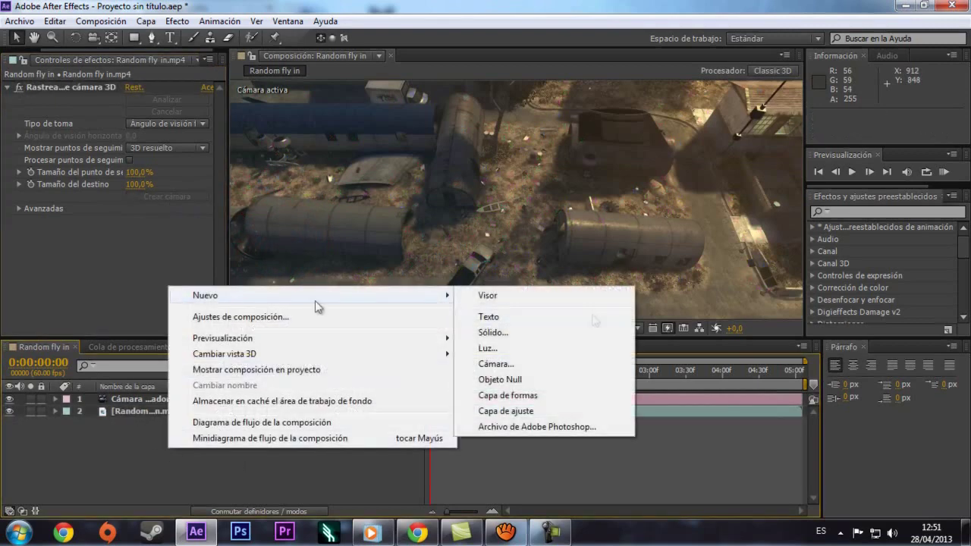
click(506, 319)
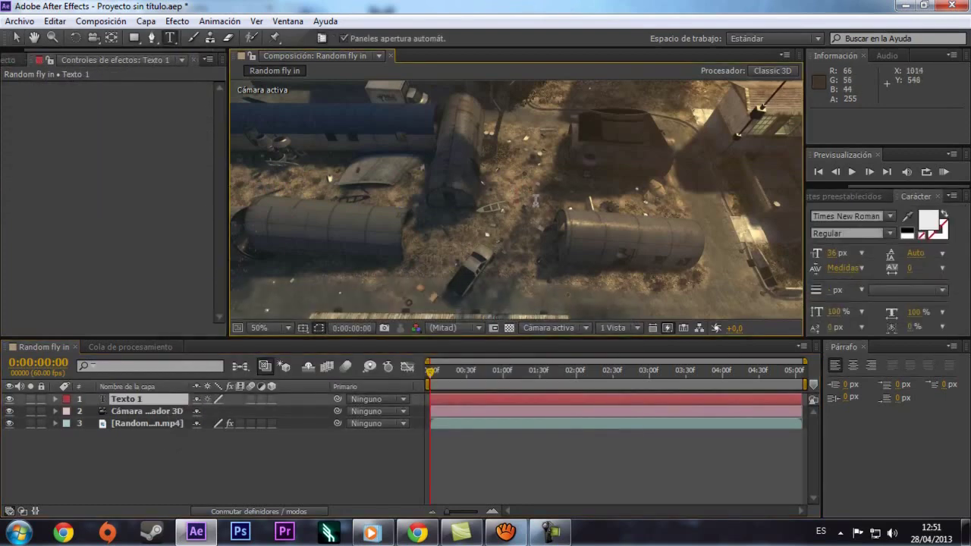
text(TUTORIAL)
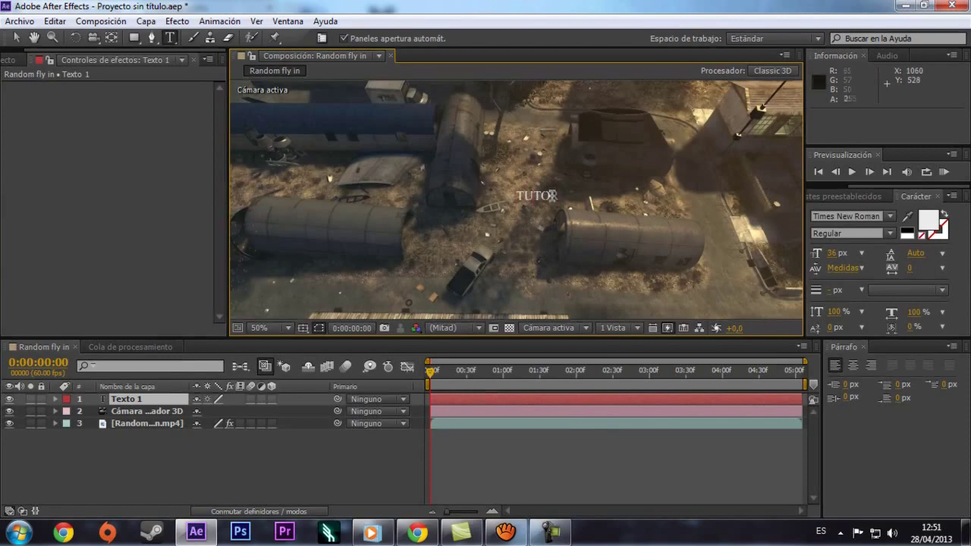
click(17, 38)
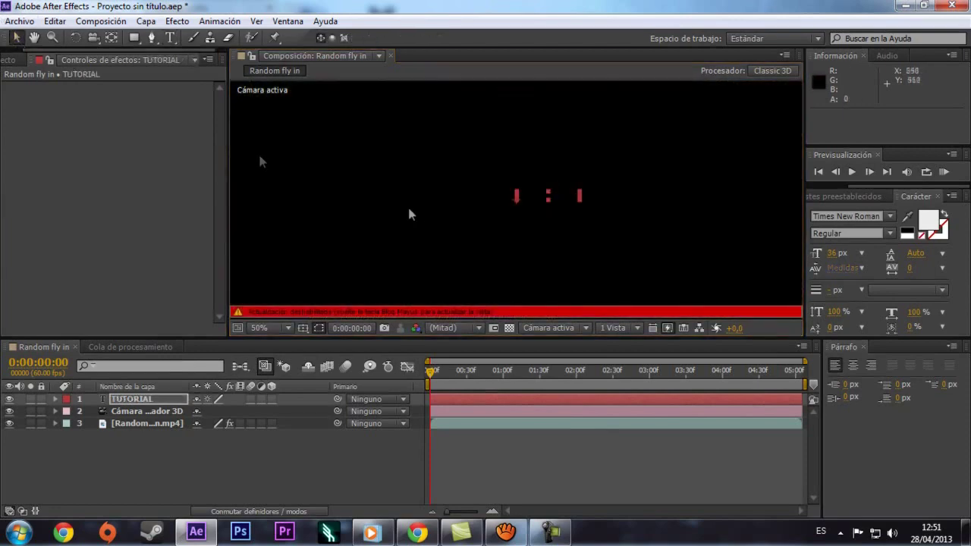
- Enlarge the TUTORIAL text and place it near the centre of the frame
drag(542, 191, 537, 193)
mouse_move(483, 212)
mouse_down()
mouse_move(425, 224)
mouse_move(563, 175)
mouse_move(596, 184)
mouse_up()
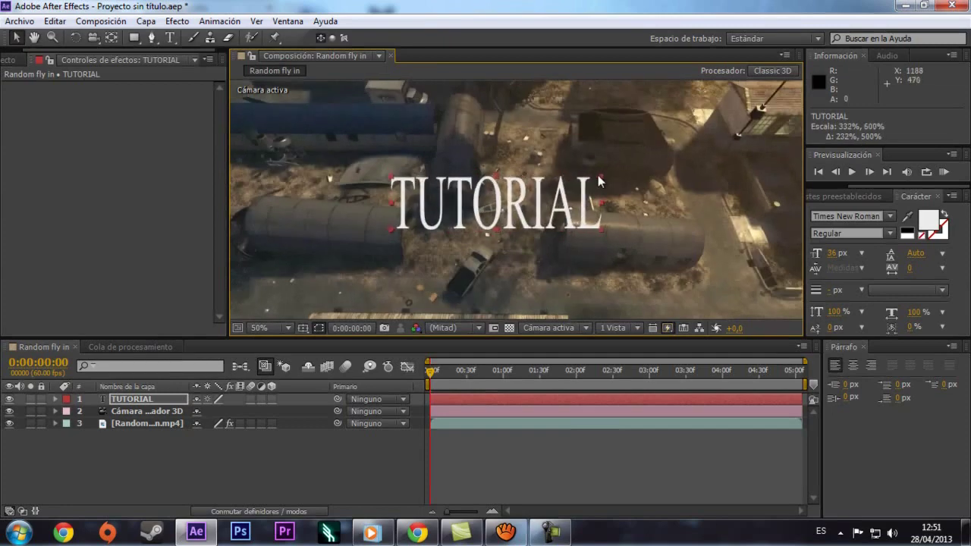
drag(518, 215, 506, 235)
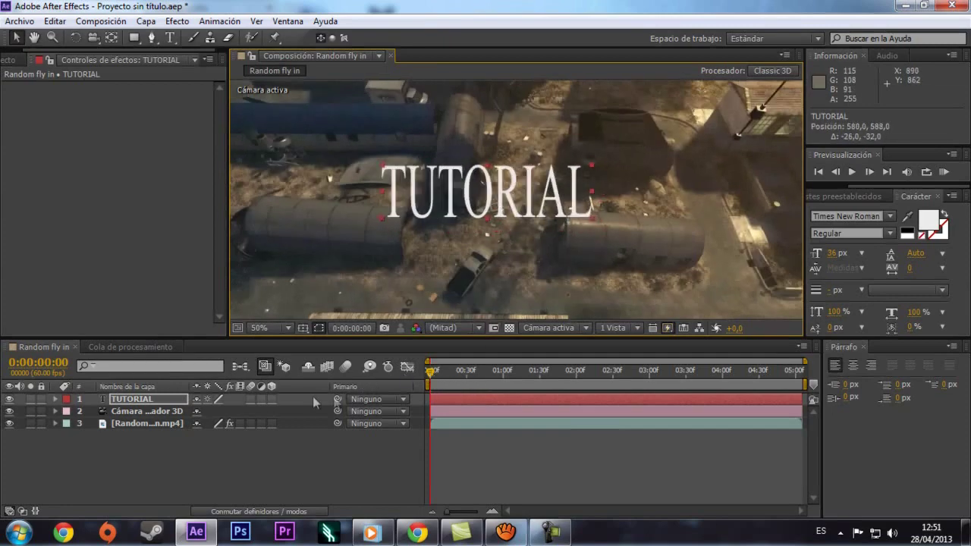
- Turn on the 3D Layer switch for the TUTORIAL text layer
click(159, 397)
key(F4)
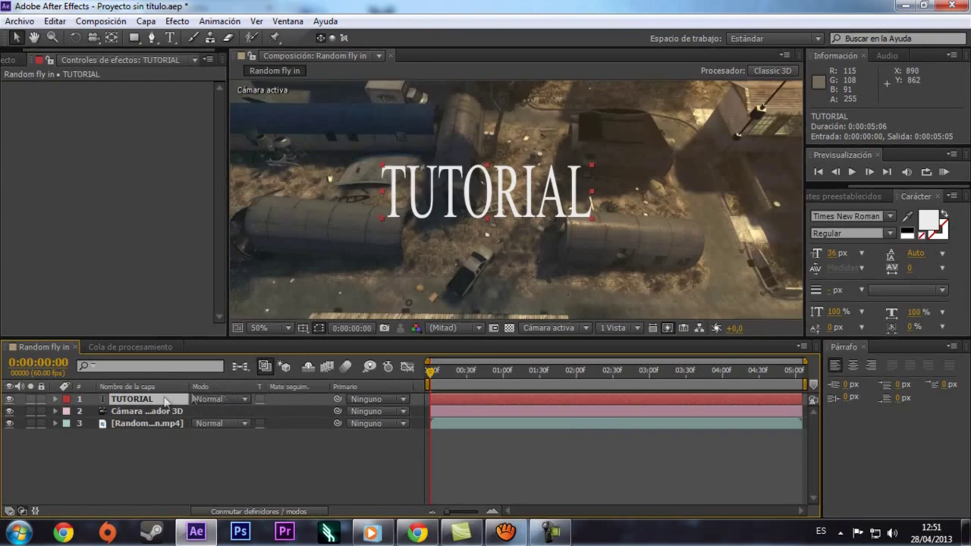
click(151, 411)
click(153, 400)
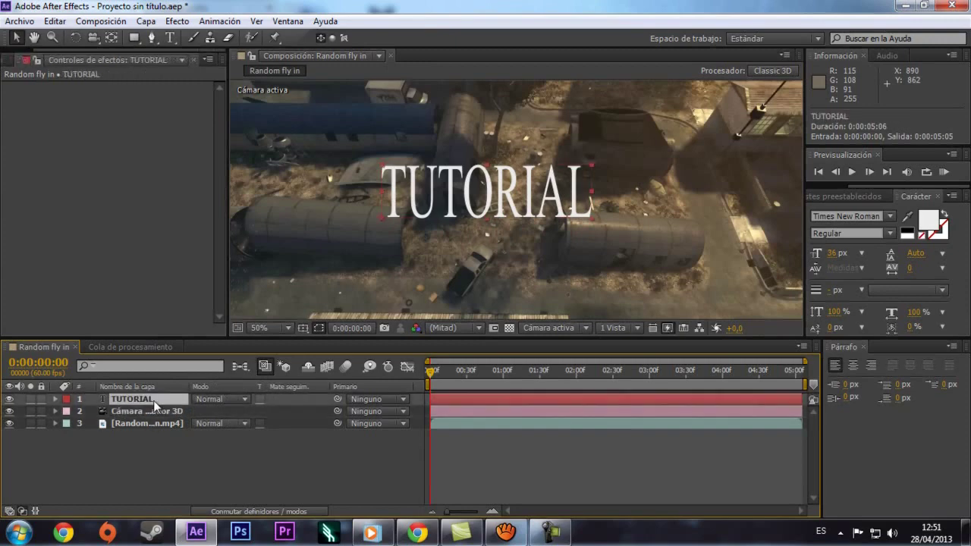
key(F4)
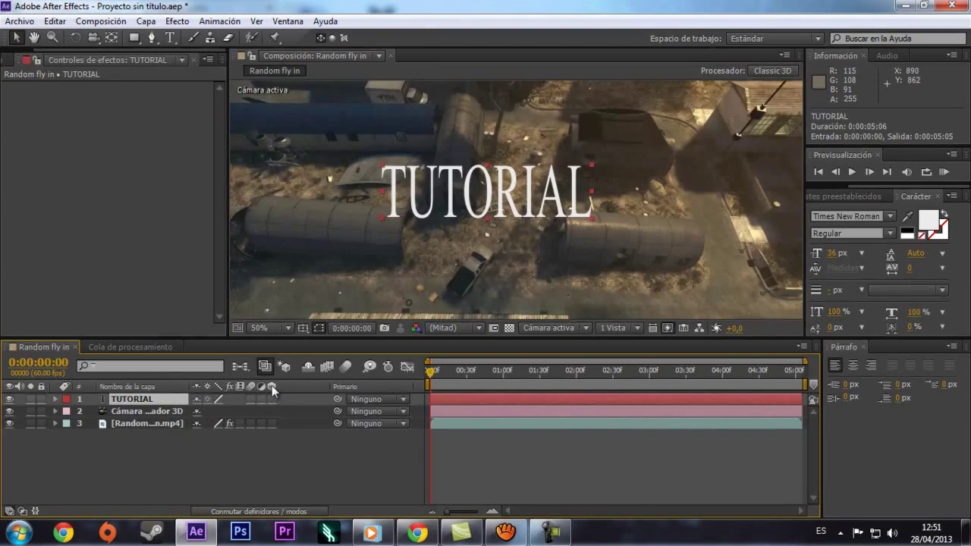
click(272, 399)
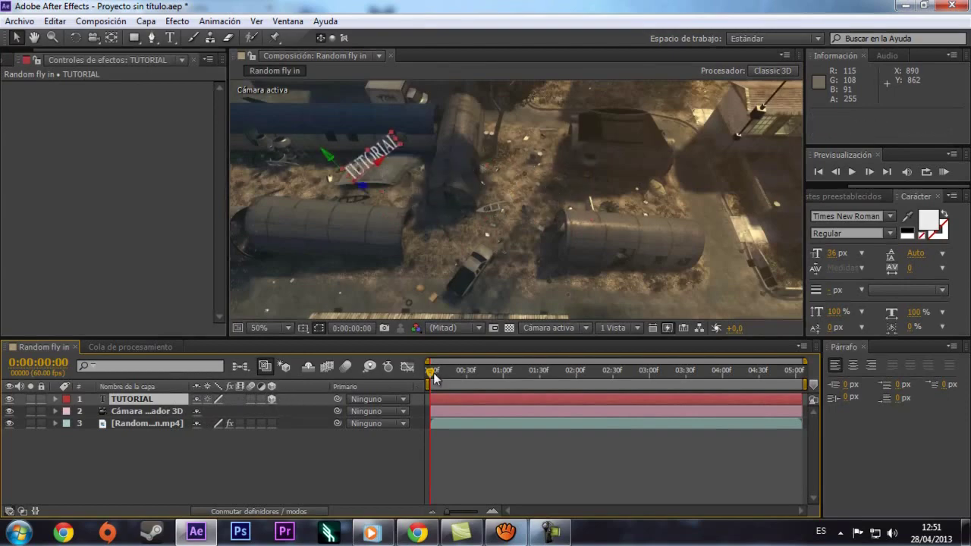
- At 0:00:01:06, move TUTORIAL in depth to position 528.1, 440.4, -1628.4
mouse_move(437, 373)
mouse_down()
mouse_move(659, 407)
mouse_move(512, 381)
mouse_up()
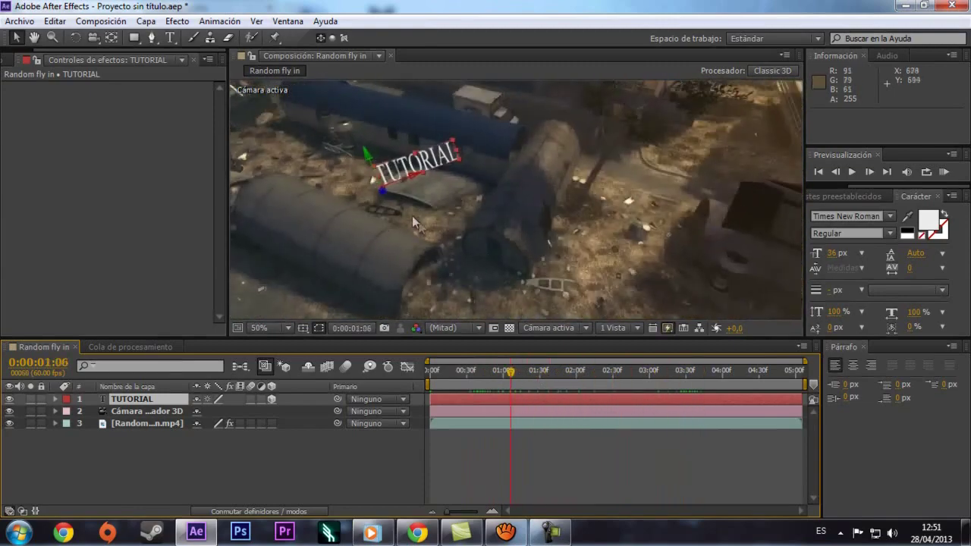
drag(380, 189, 964, 539)
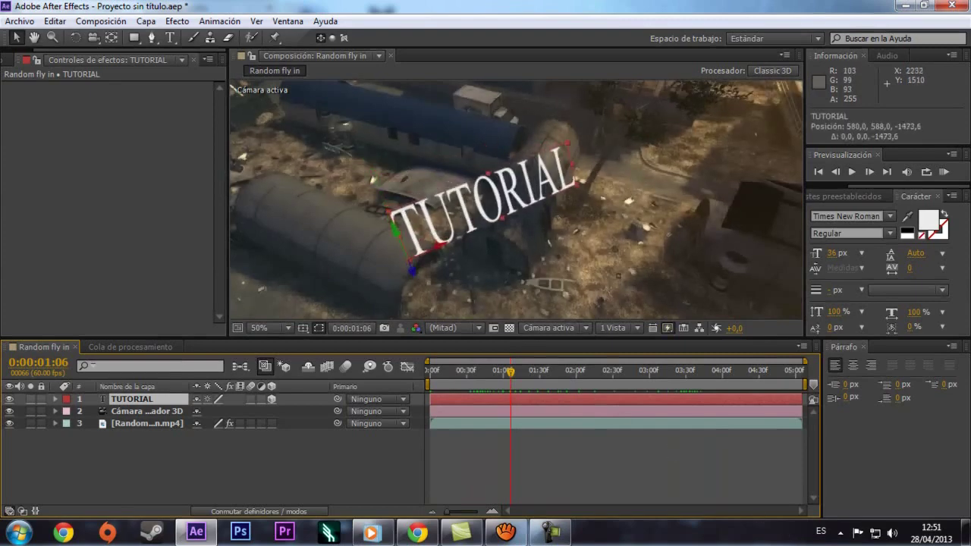
mouse_move(412, 271)
mouse_down()
mouse_move(431, 301)
mouse_move(464, 310)
mouse_move(444, 210)
mouse_up()
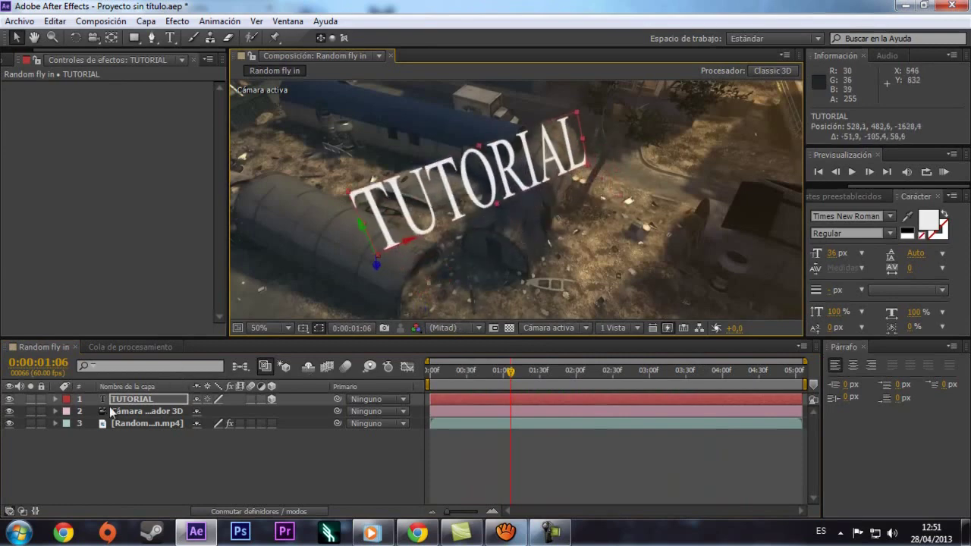
mouse_move(363, 226)
mouse_down()
mouse_move(383, 231)
mouse_move(405, 142)
mouse_up()
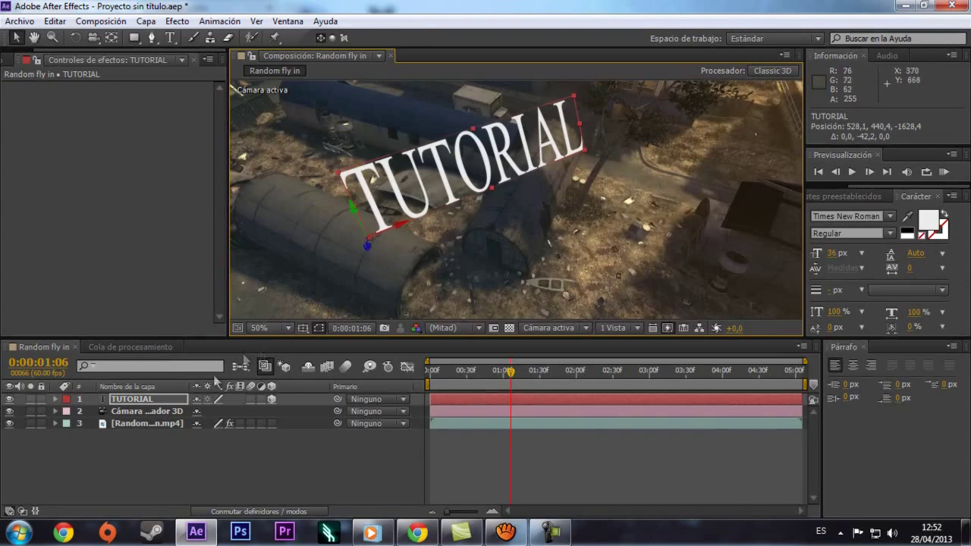
- Keyframe TUTORIAL at 1:06 with 21° X Rotation, 30° Y Rotation and 6° Orientation Z
click(55, 399)
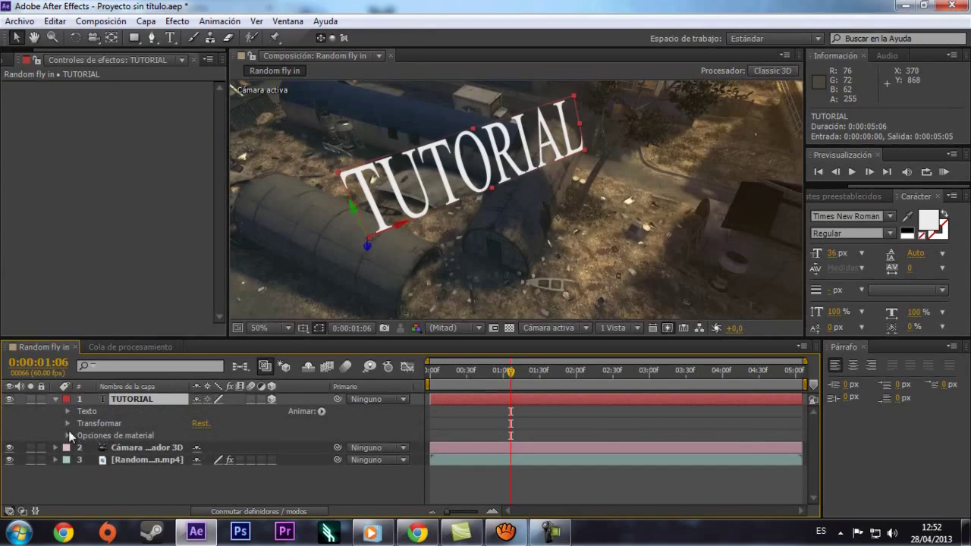
click(68, 429)
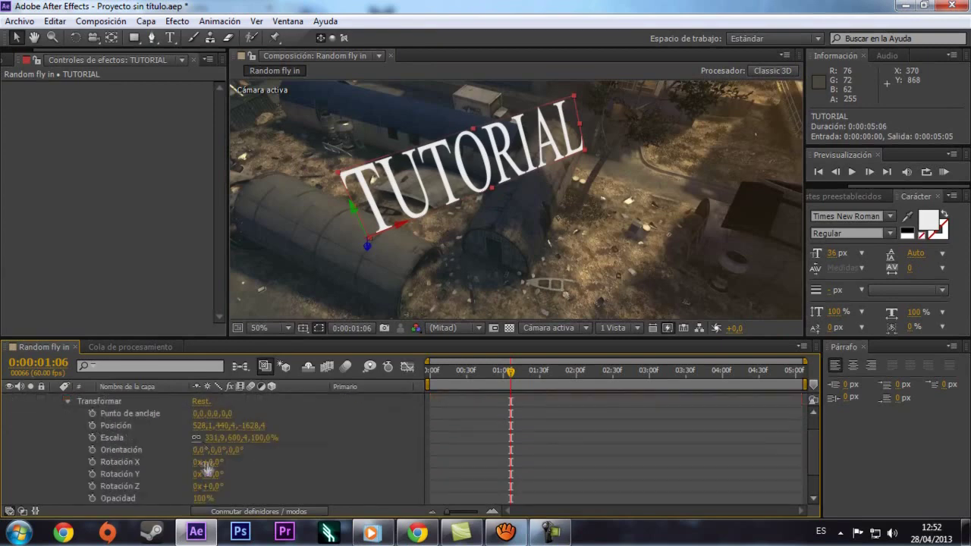
mouse_move(207, 462)
mouse_down()
mouse_move(235, 462)
mouse_move(220, 446)
mouse_move(234, 474)
mouse_move(206, 477)
mouse_up()
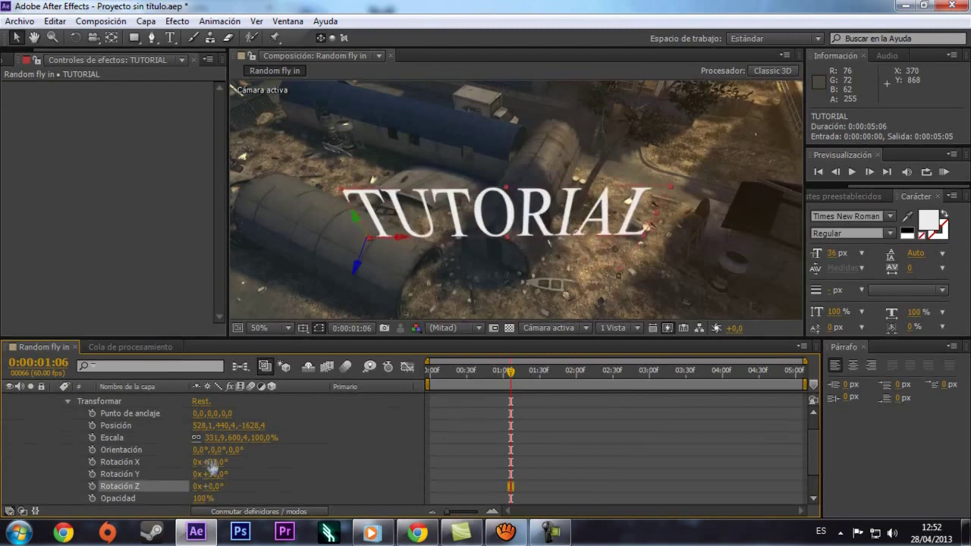
click(220, 461)
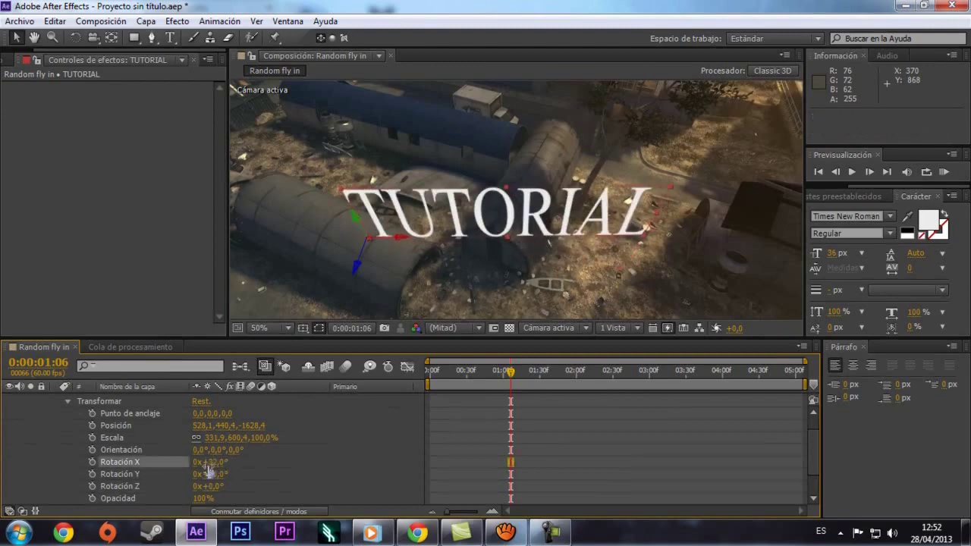
mouse_move(215, 461)
mouse_down()
mouse_move(191, 458)
mouse_move(202, 461)
mouse_up()
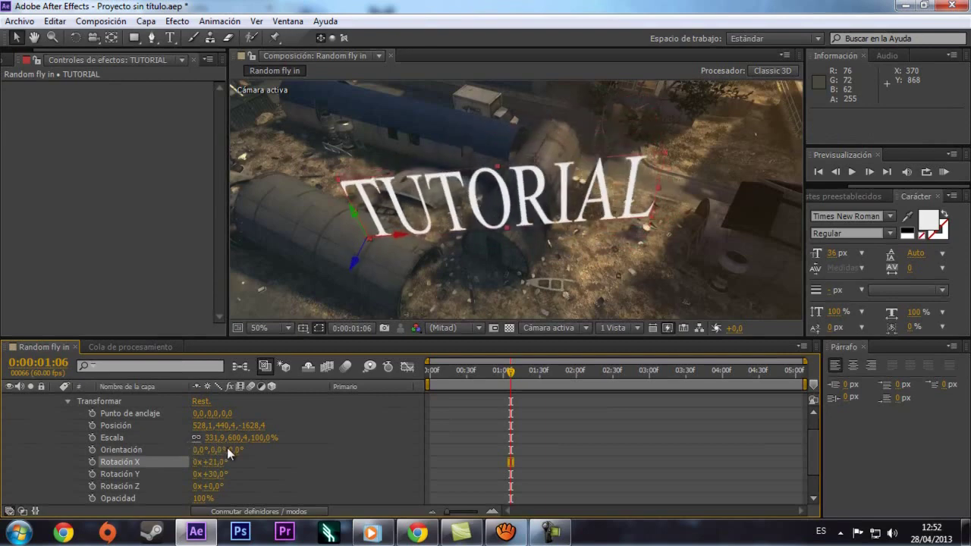
drag(228, 449, 237, 453)
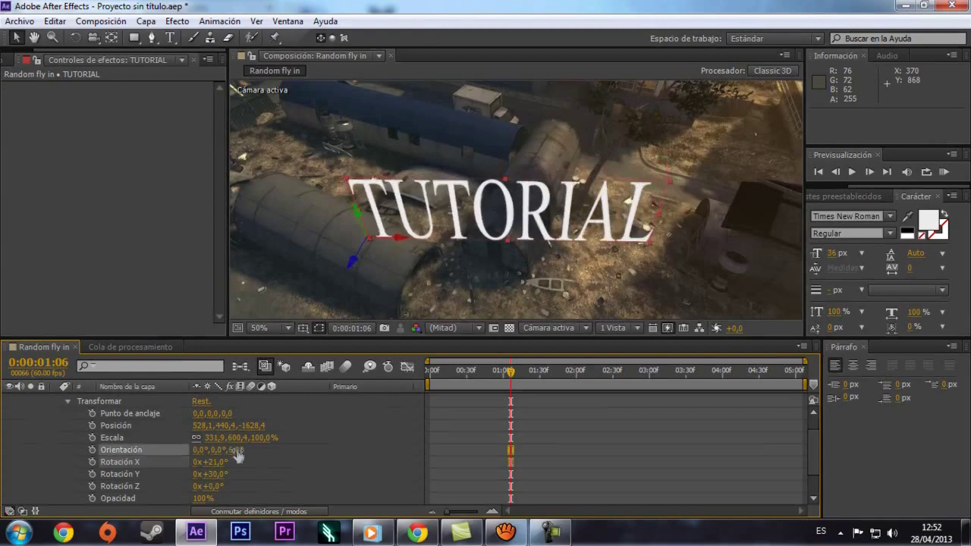
drag(513, 379, 575, 395)
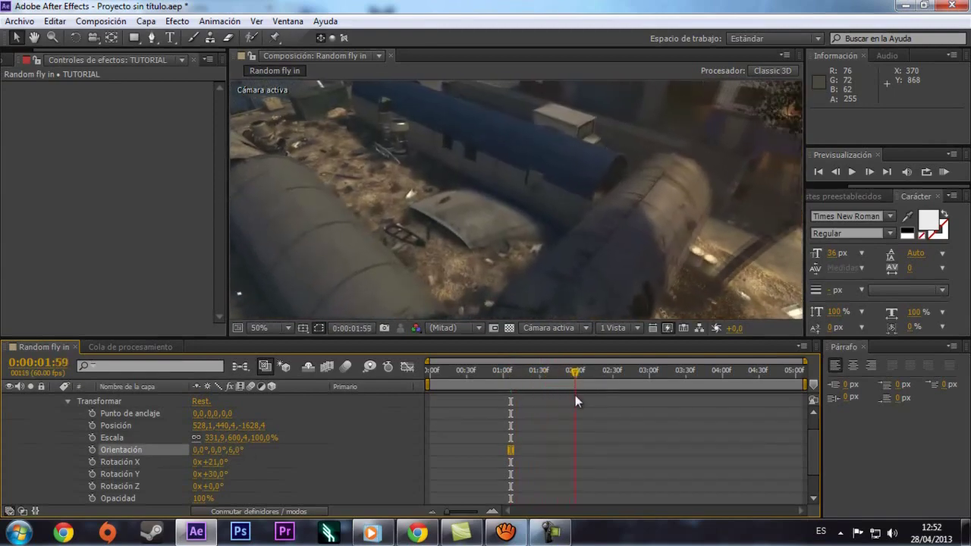
- Type 'Guzediting' as a new text layer in the viewer and enlarge it over the footage
scroll(62, 439, up, 1)
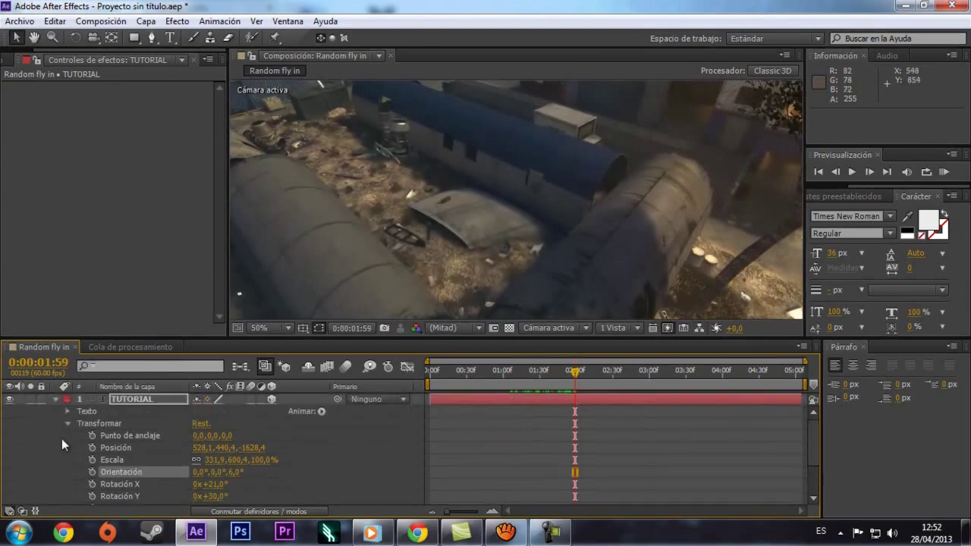
click(55, 399)
click(170, 37)
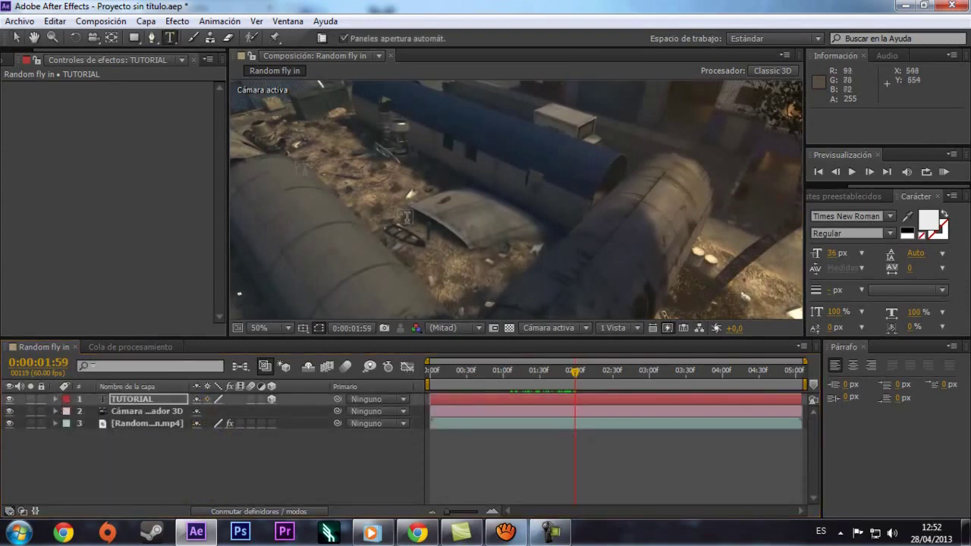
click(465, 195)
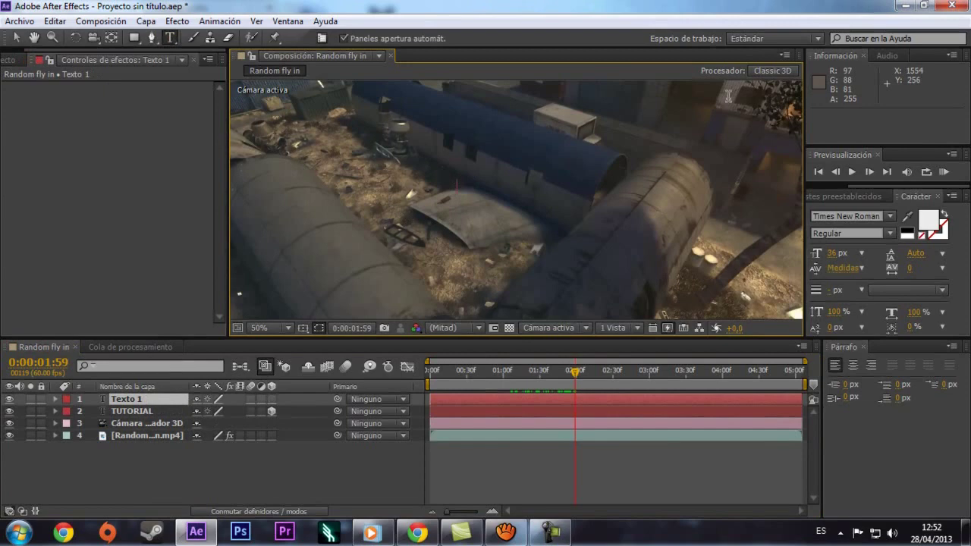
text(Guzediting)
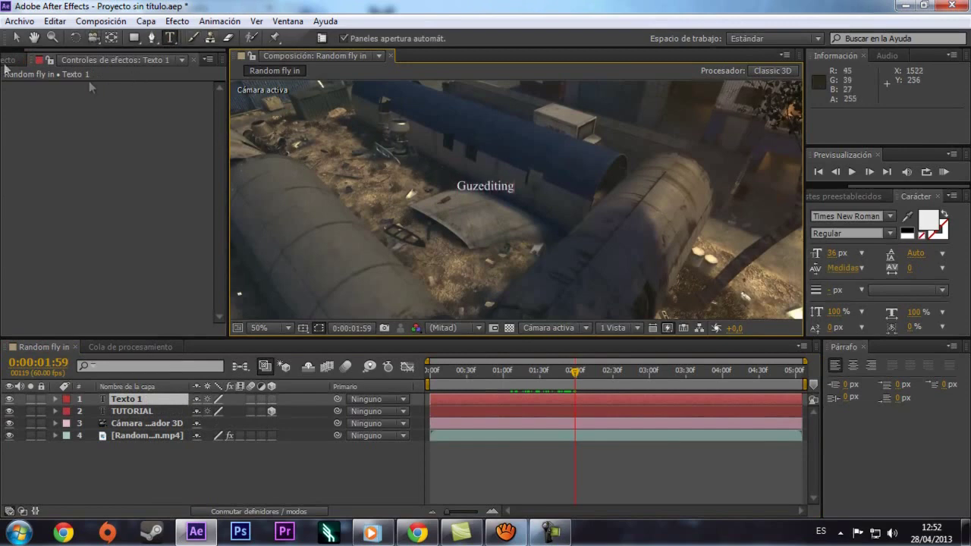
click(157, 231)
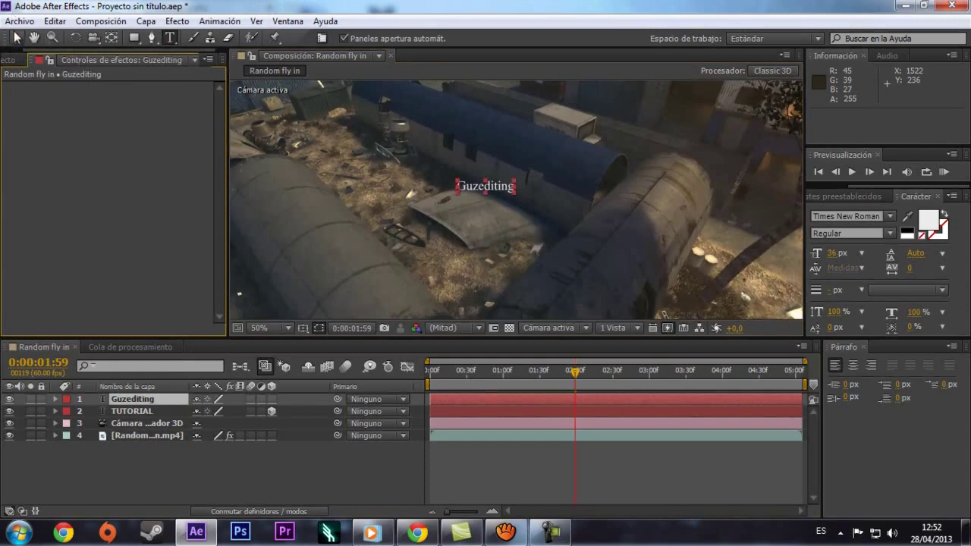
click(16, 38)
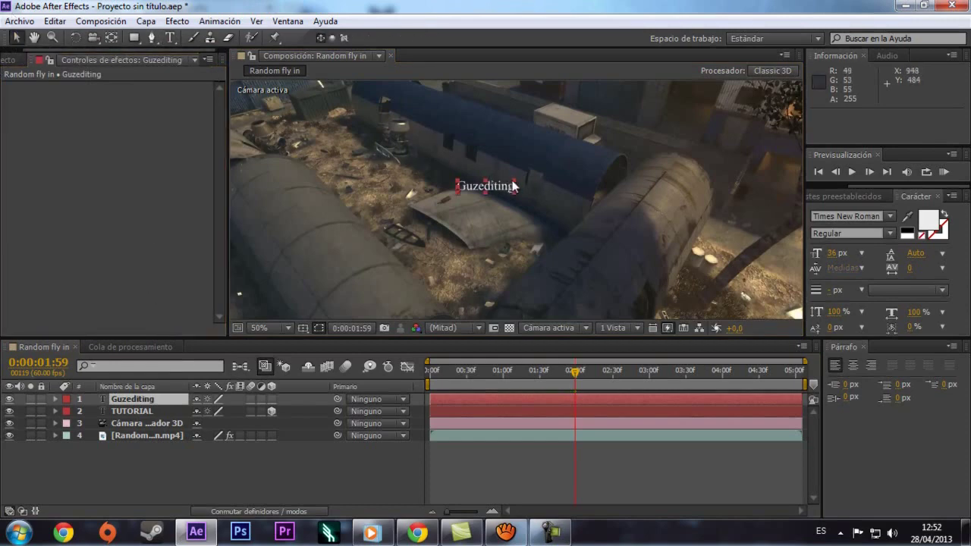
mouse_move(515, 186)
mouse_down()
mouse_move(561, 182)
mouse_move(493, 207)
mouse_up()
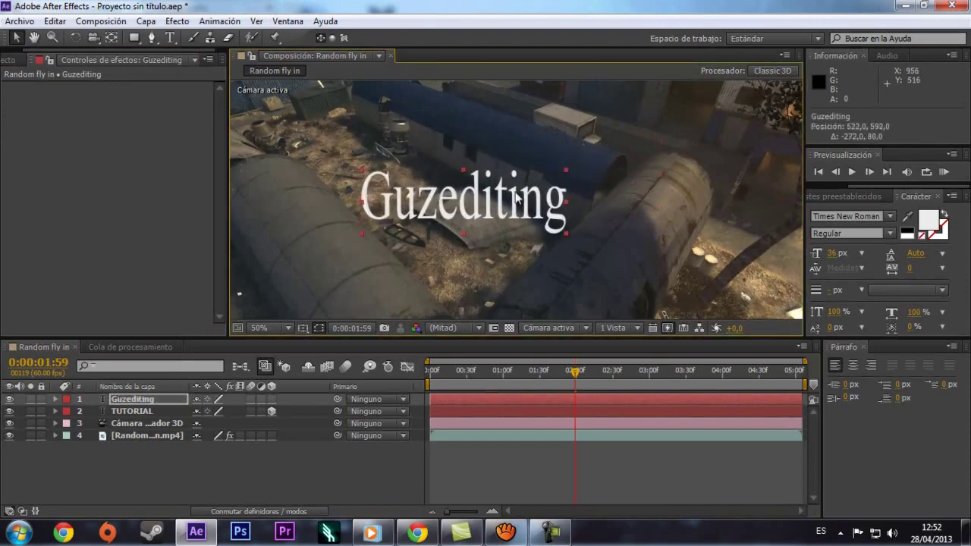
- Make Guzediting 3D and place it at 96.8, 405.1, 683.1 with a Position keyframe at 3:19
click(271, 399)
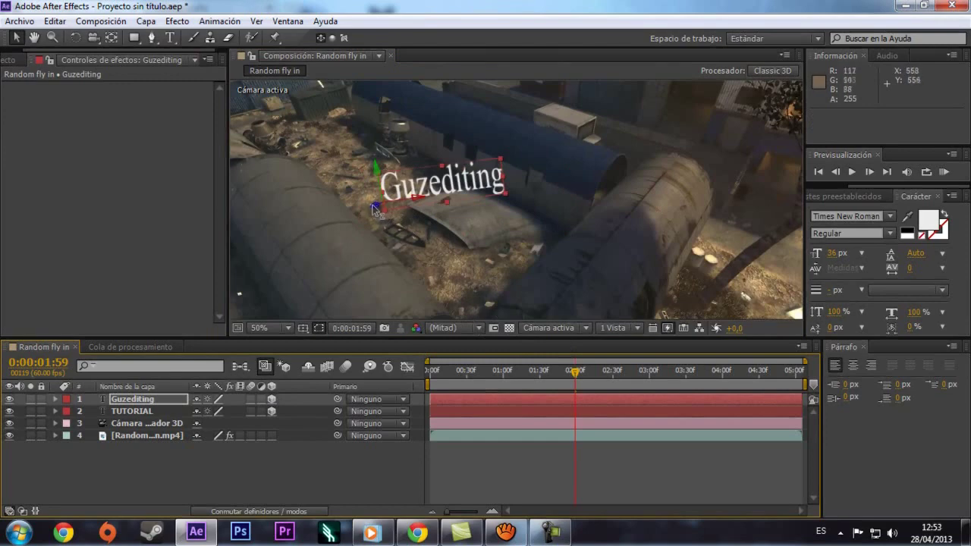
drag(377, 211, 706, 448)
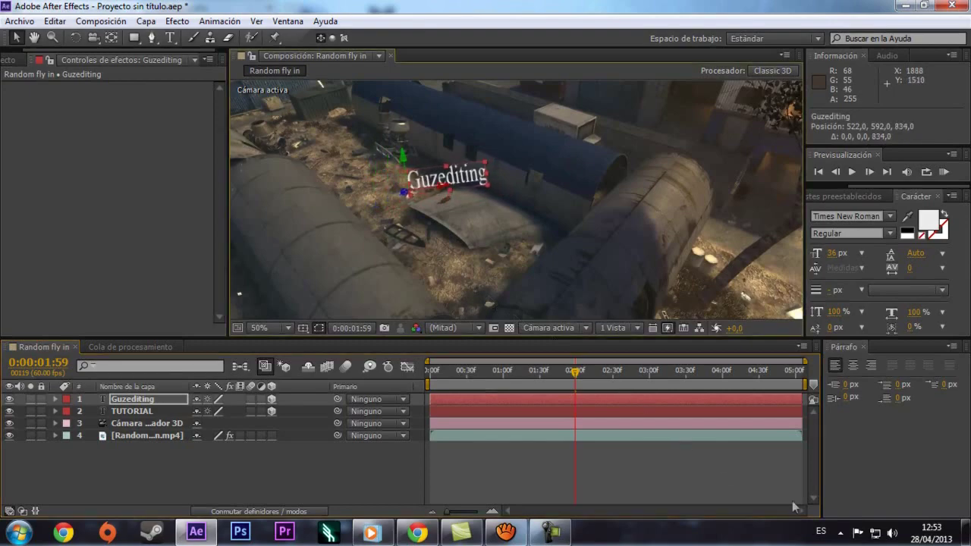
drag(576, 377, 672, 379)
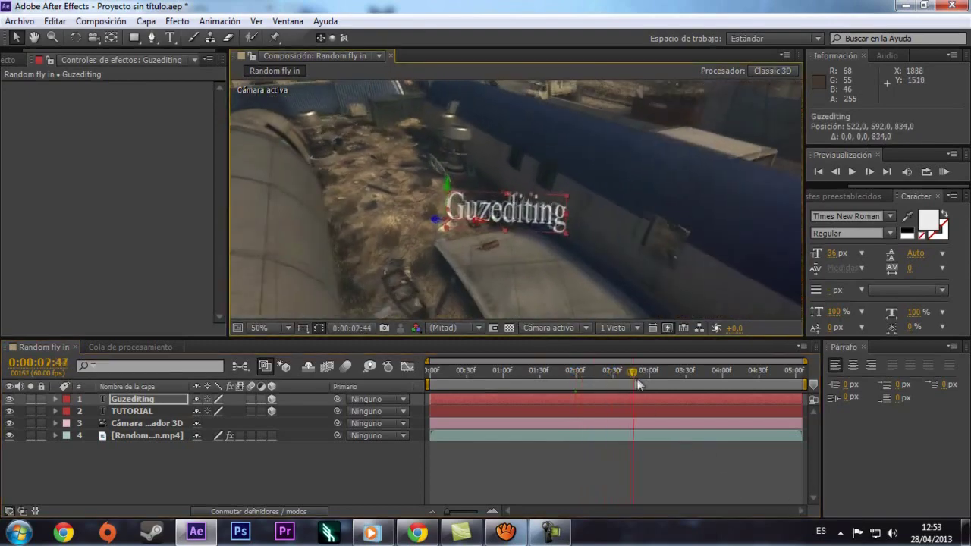
drag(608, 298, 438, 191)
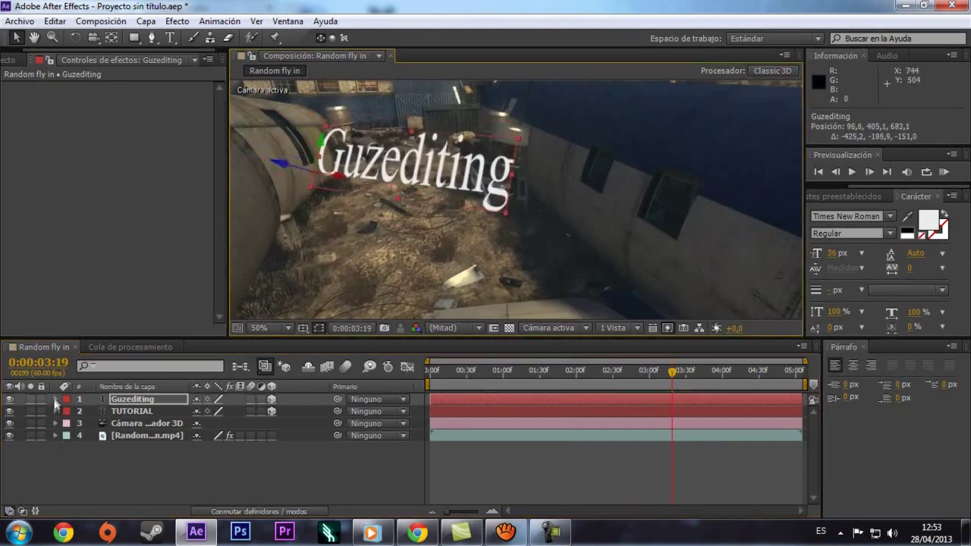
click(55, 399)
click(68, 423)
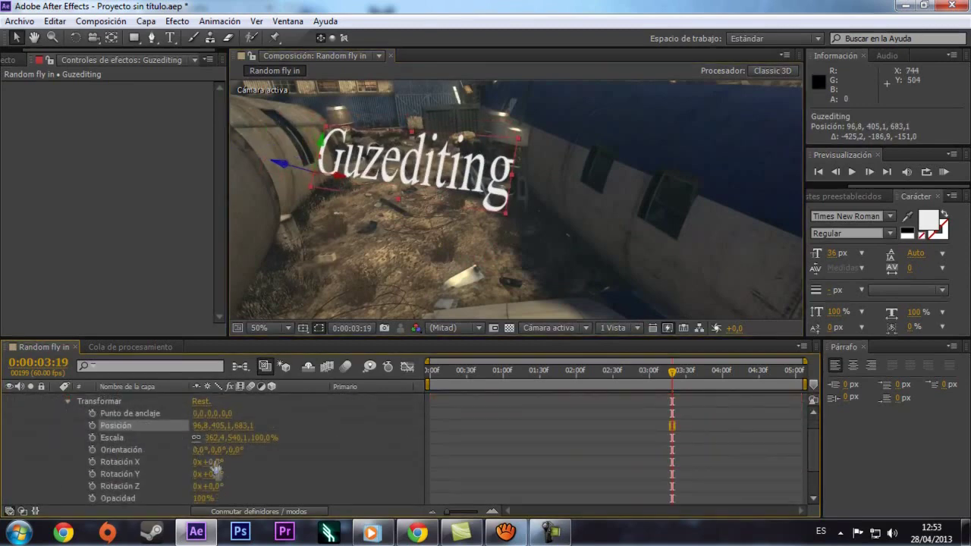
- Tilt Guzediting to 41° X Rotation and preview its fly-in
mouse_move(211, 462)
mouse_down()
mouse_move(209, 488)
mouse_move(191, 473)
mouse_move(217, 486)
mouse_up()
mouse_move(669, 380)
mouse_down()
mouse_move(793, 377)
mouse_move(501, 379)
mouse_up()
click(67, 401)
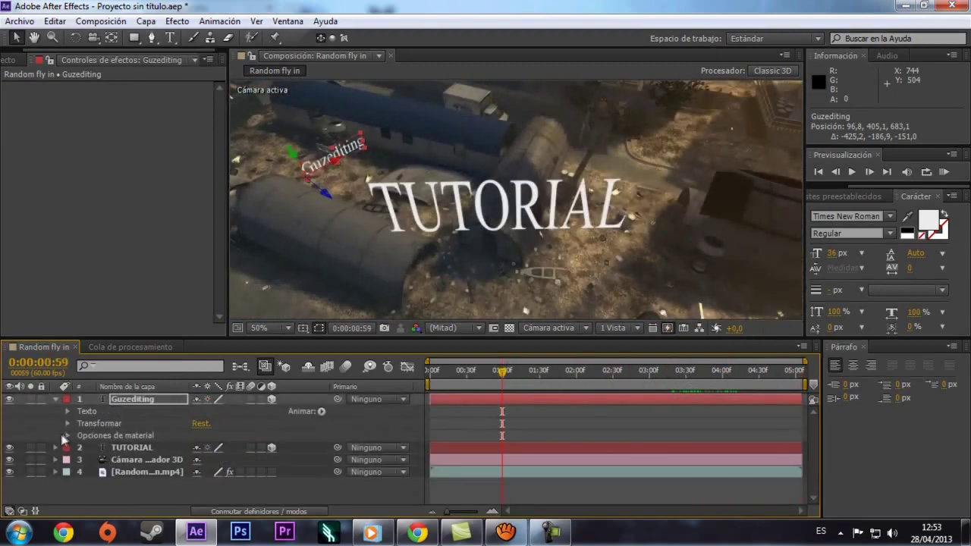
click(54, 399)
- Select all four layers in the timeline, from the video up to Guzediting
click(146, 449)
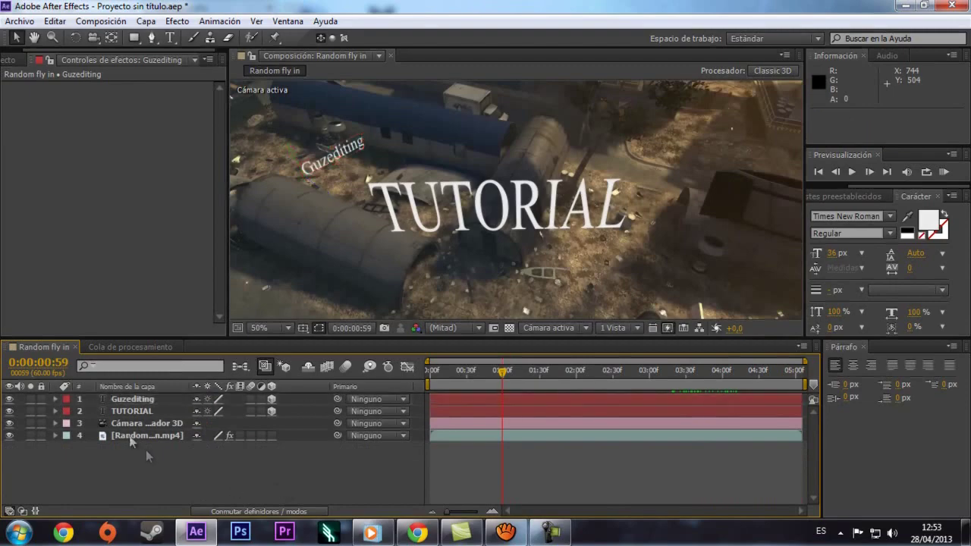
click(152, 438)
ctrl+click(152, 423)
ctrl+click(144, 411)
ctrl+click(137, 399)
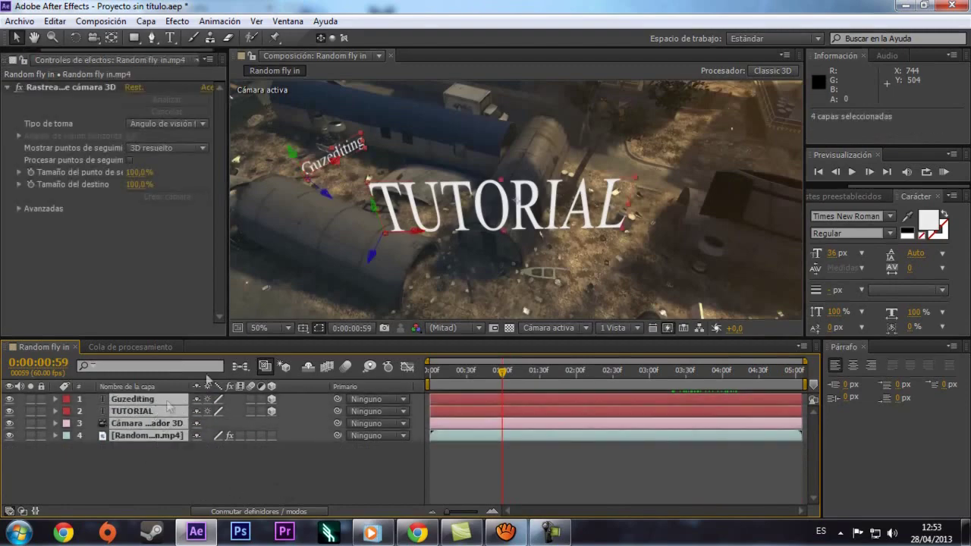
- Pre-compose the four layers into a new composition named 'xD', opening it afterwards
click(146, 21)
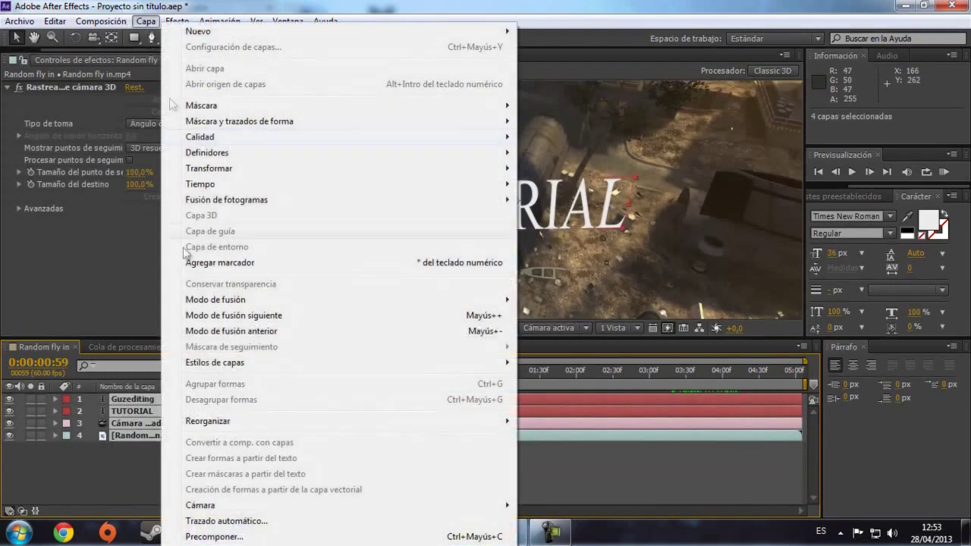
click(249, 537)
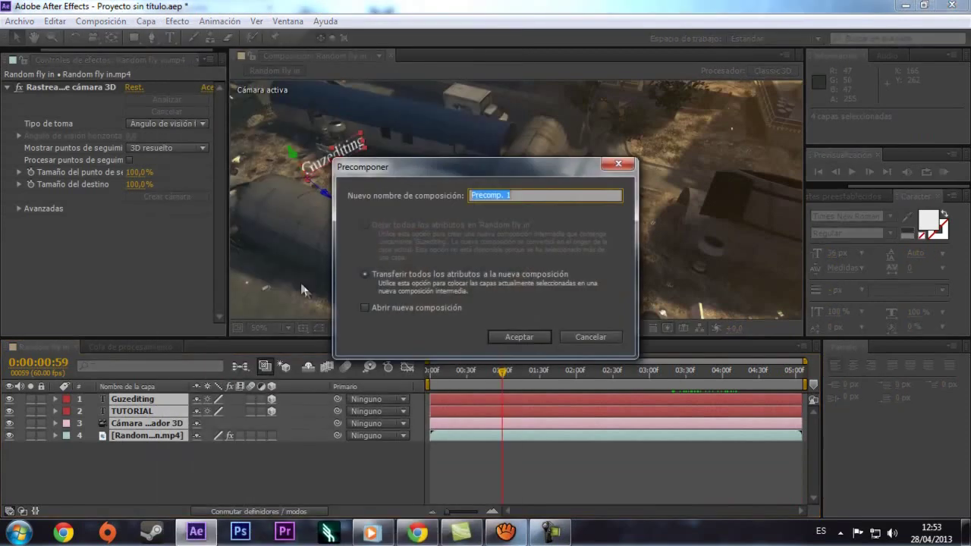
text(xD)
click(364, 308)
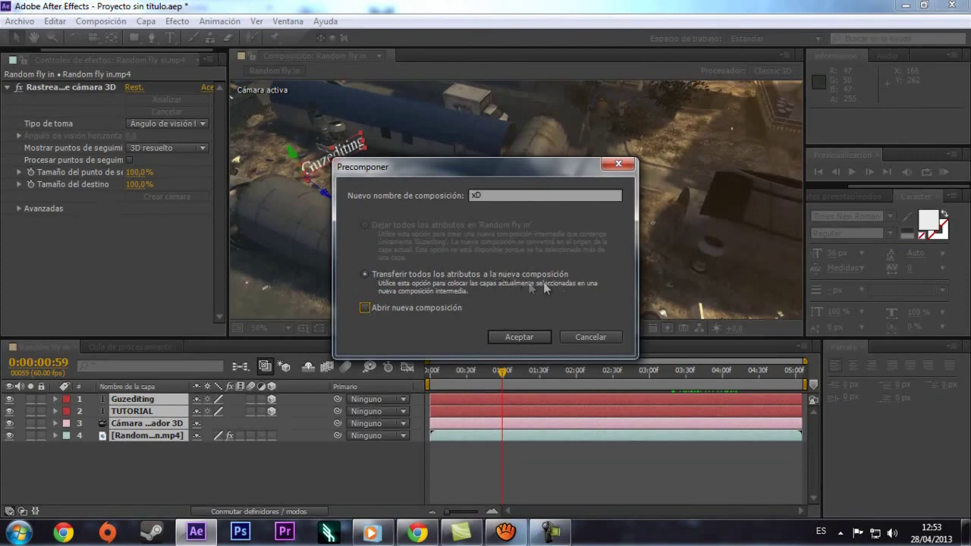
click(521, 336)
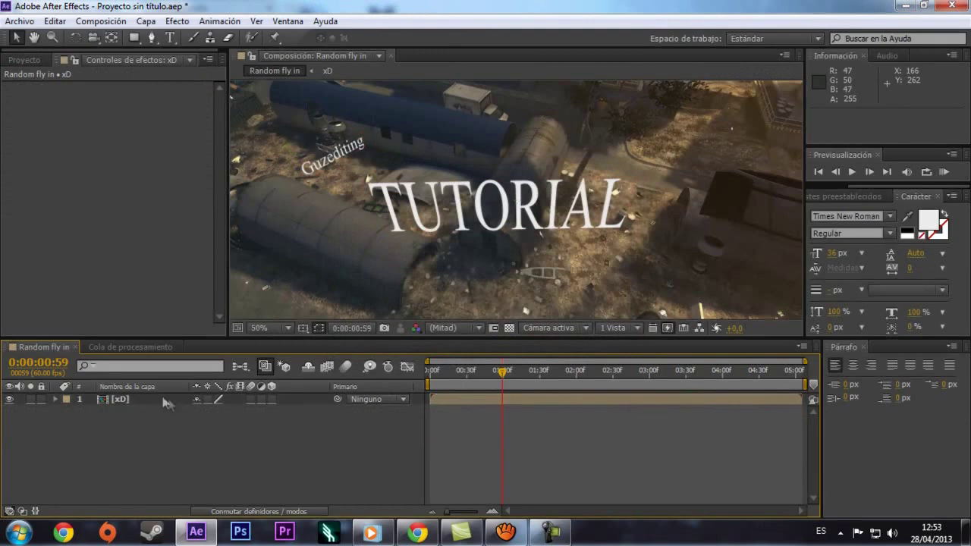
- Select the xD precomp layer and move the playhead back to 0:00:00:00
click(164, 399)
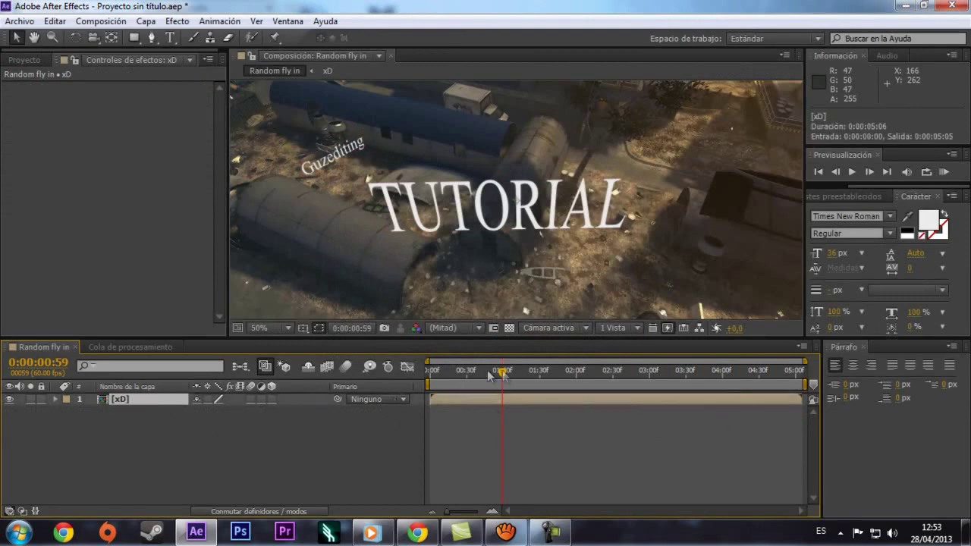
drag(489, 376, 330, 369)
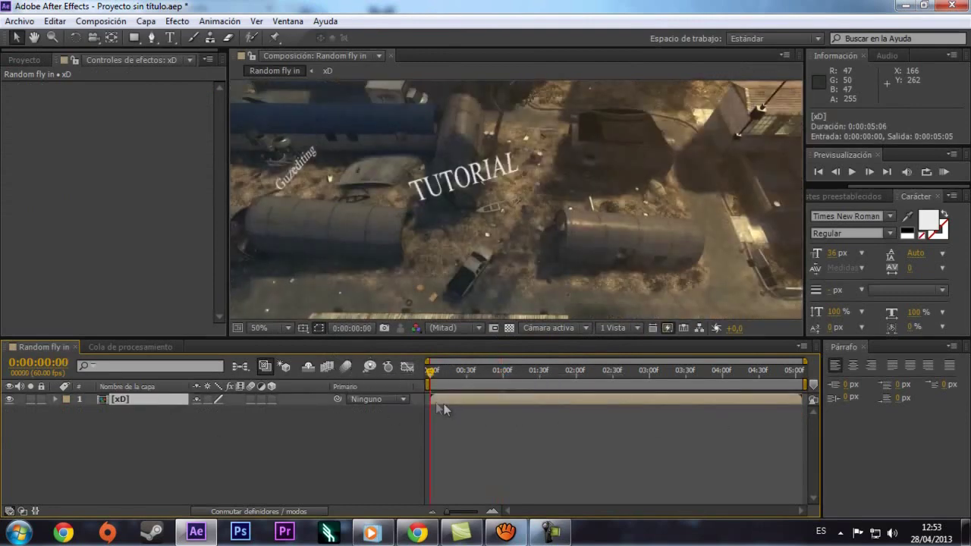